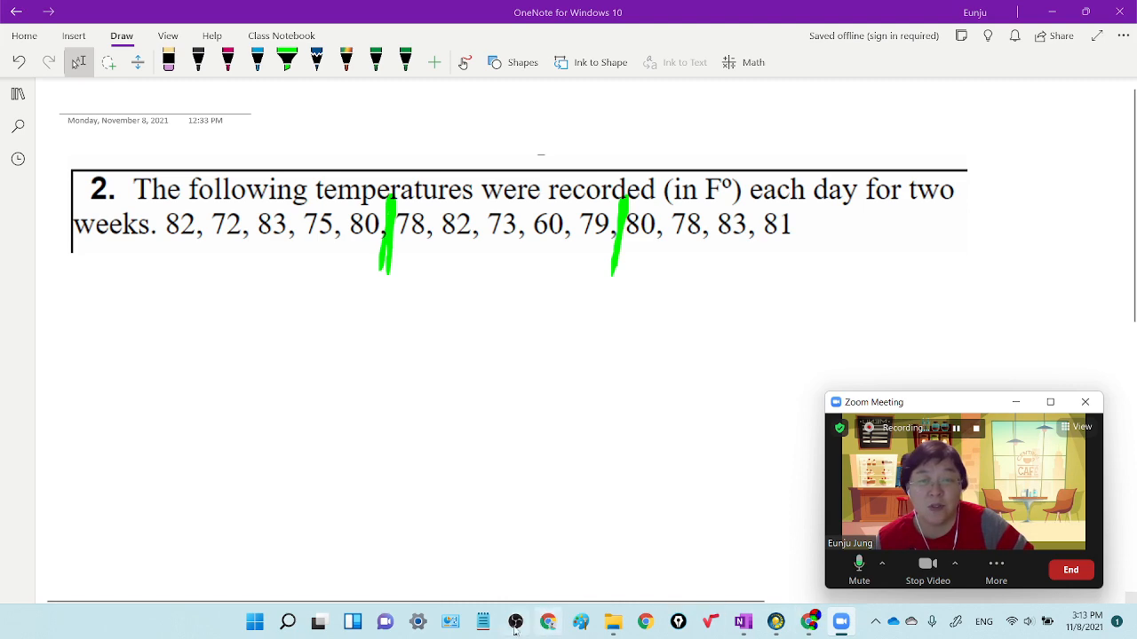
# Step: Switch to the Desmos graphing calculator and delete the existing histogram, box plot and L_1 list expressions
pyautogui.click(803, 627)
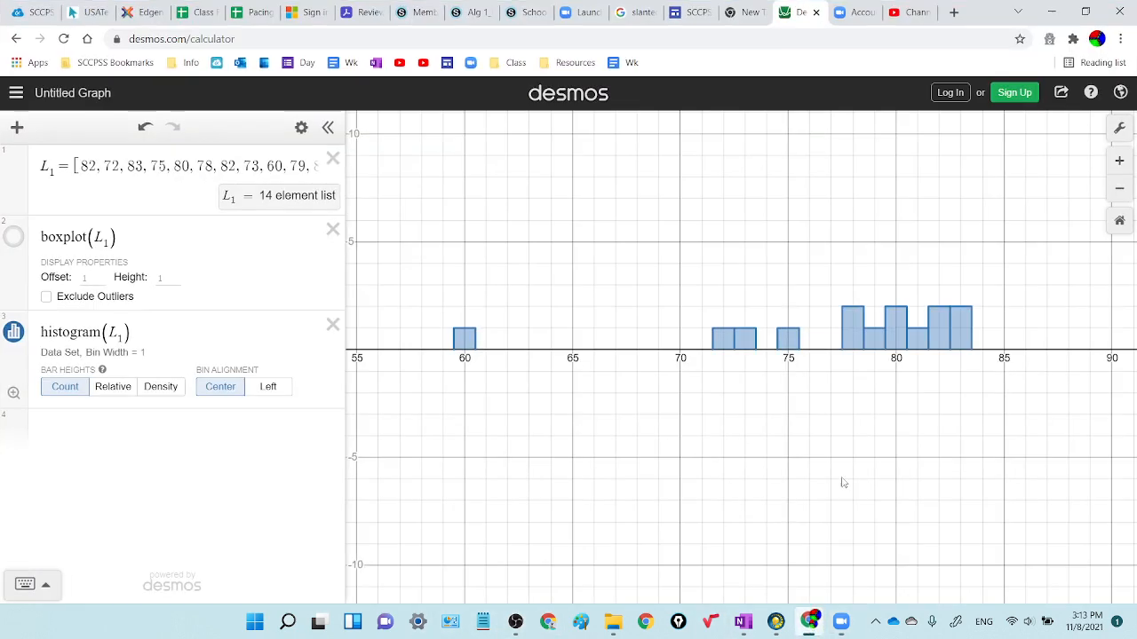
pyautogui.click(332, 326)
pyautogui.click(333, 229)
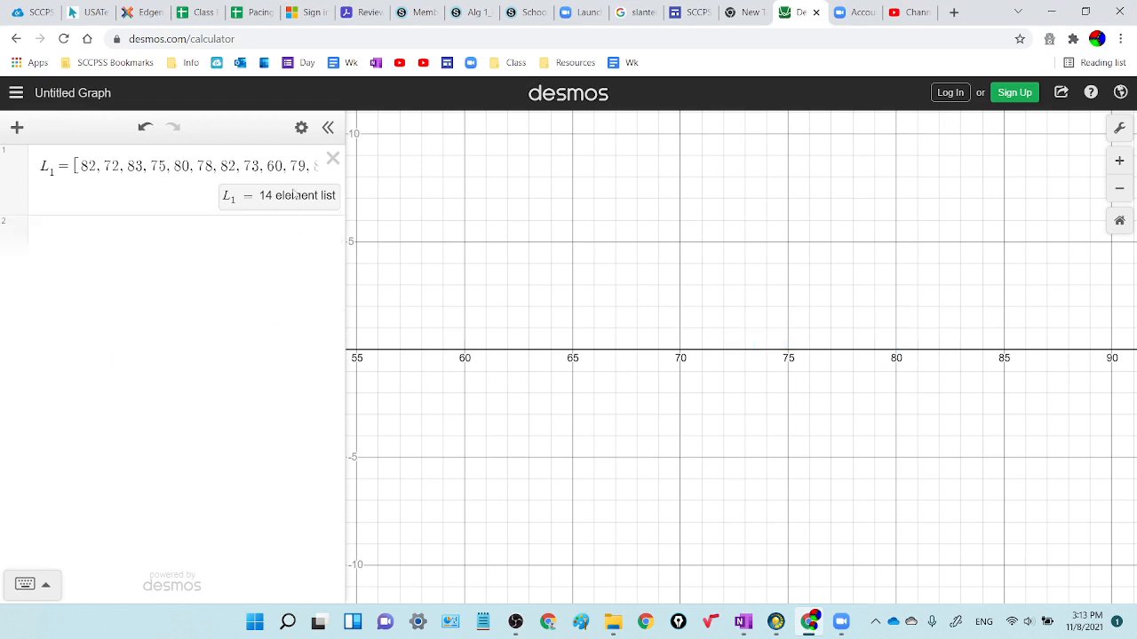
pyautogui.click(332, 161)
# Step: Define the list L_1 = [82, 72, 83, 75, 80, 78, 82, 73, 60, 79, 80, 78, 83, 81] in the first expression
pyautogui.click(94, 181)
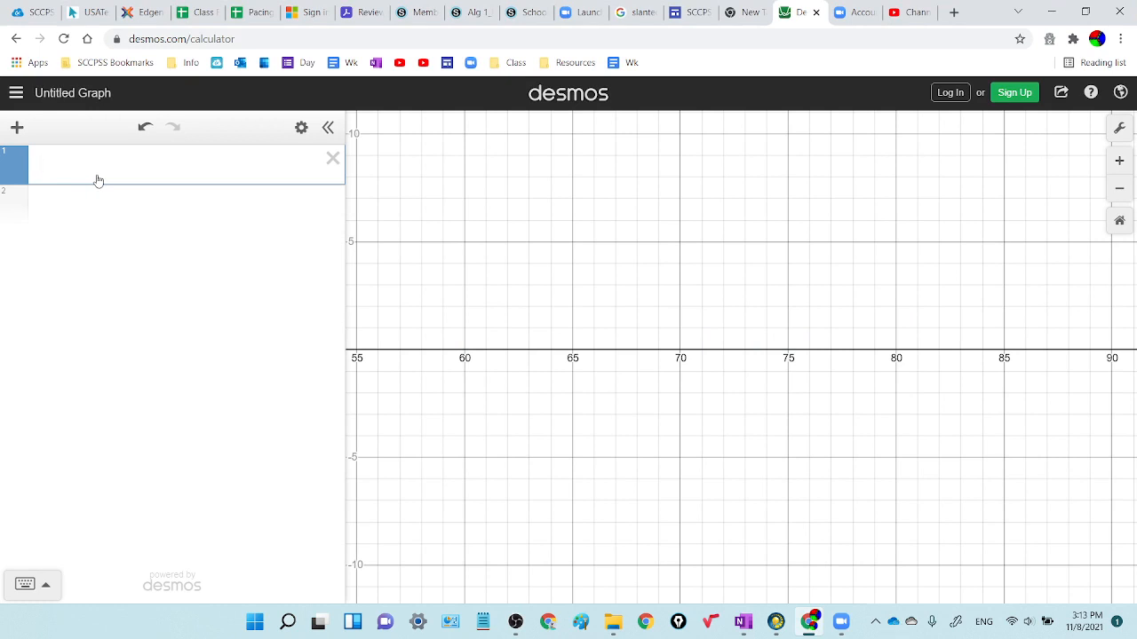
pyautogui.write('L_')
pyautogui.write('1')
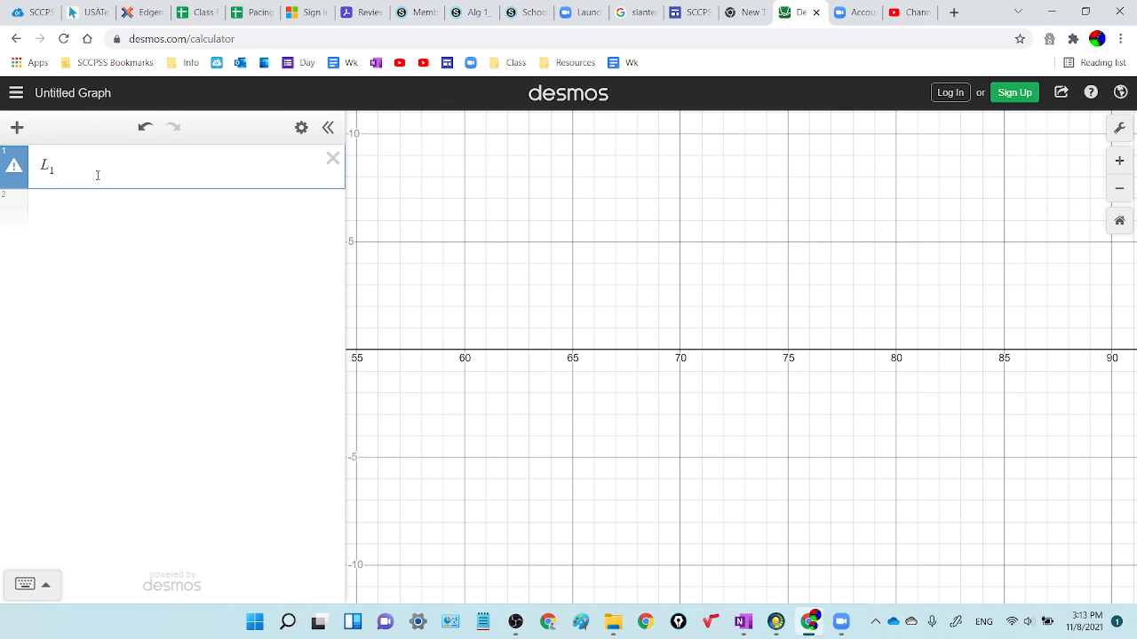
pyautogui.write('=[')
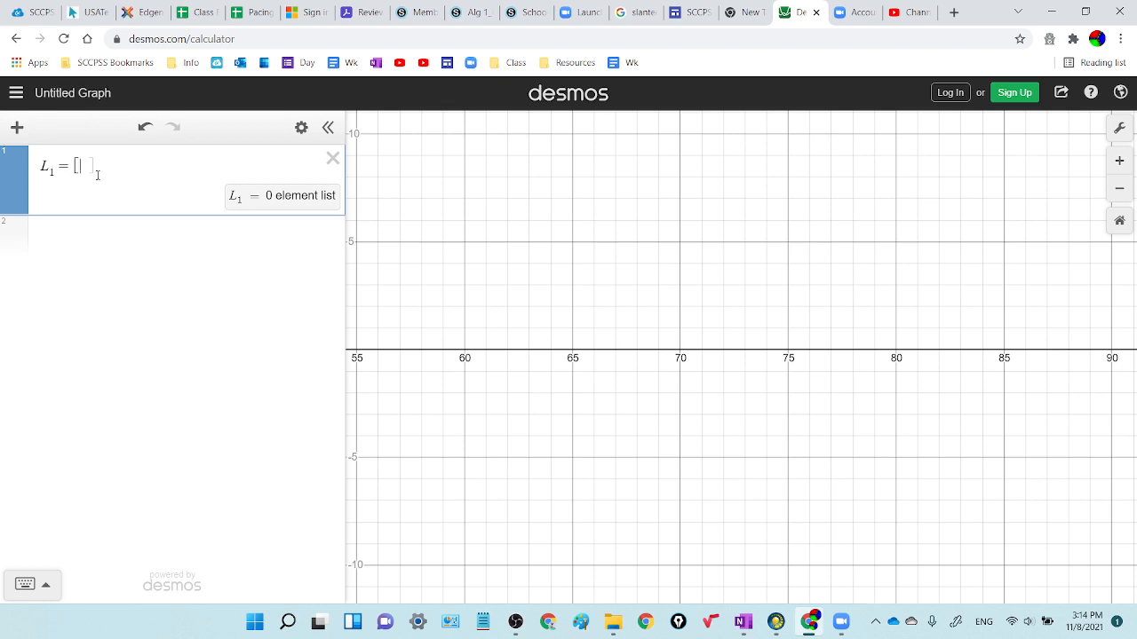
pyautogui.write('82, 73, 83, 75, 80, 78, 82, 73, 60, 79, 80, 78, 83, 81')
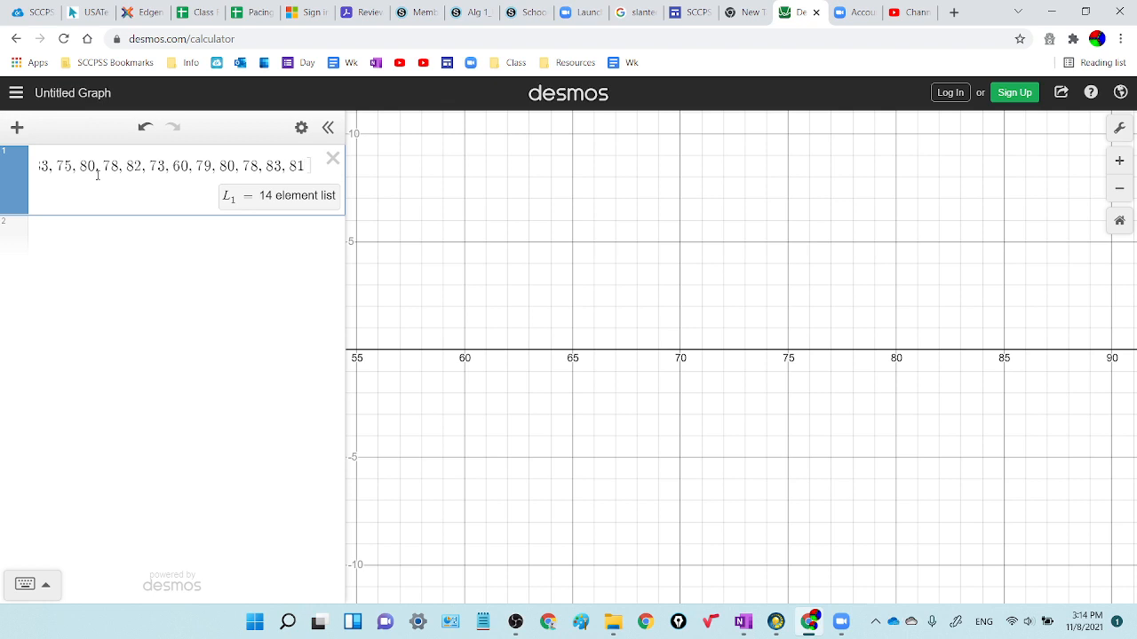
pyautogui.write(']')
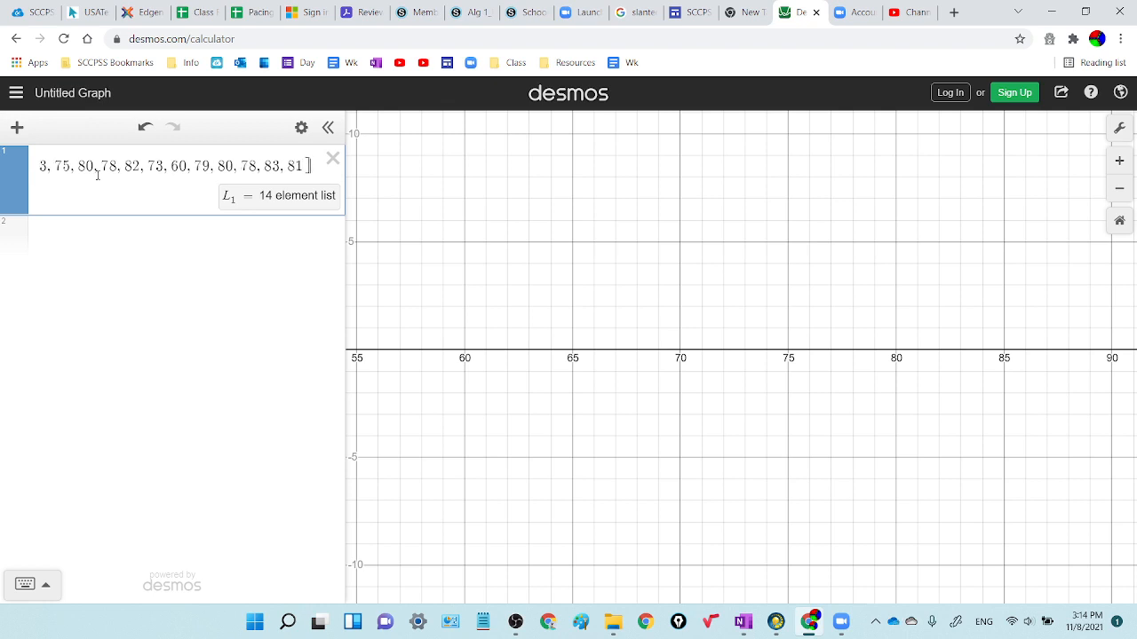
pyautogui.press('Return')
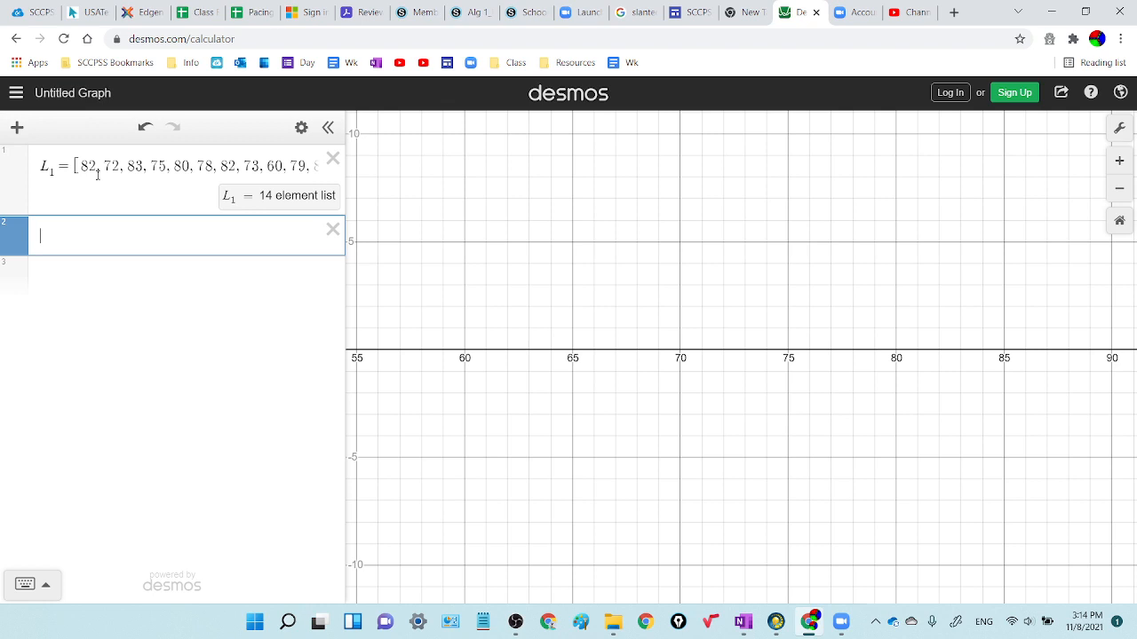
# Step: Graph a box plot of the temperature list with the expression boxplot(L_1) on the second line
pyautogui.write('bo')
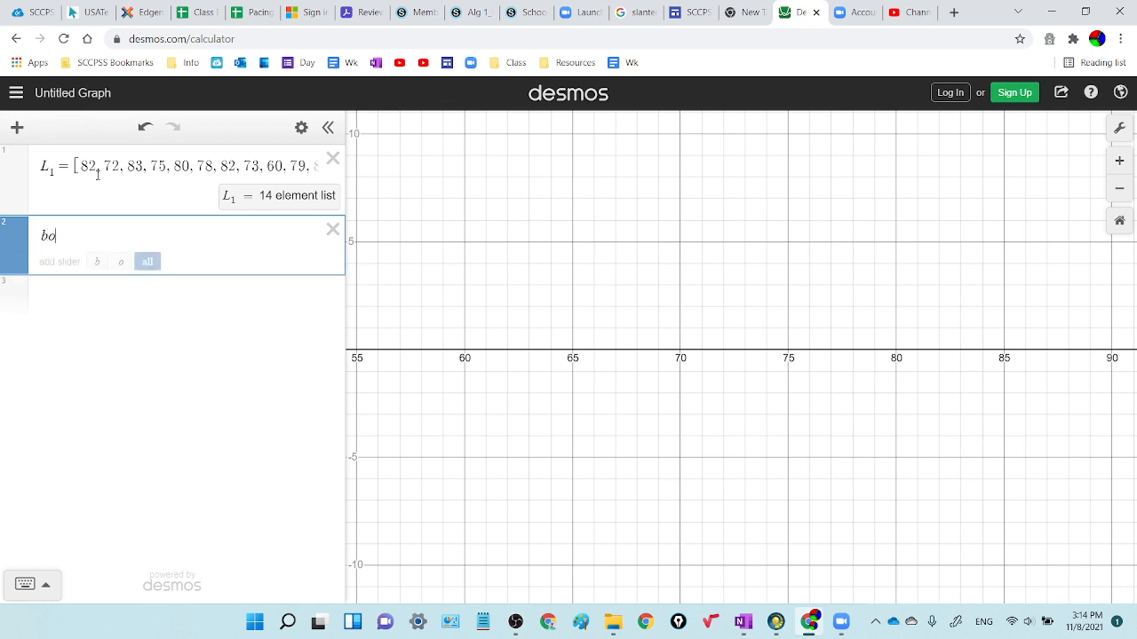
pyautogui.write('xplot')
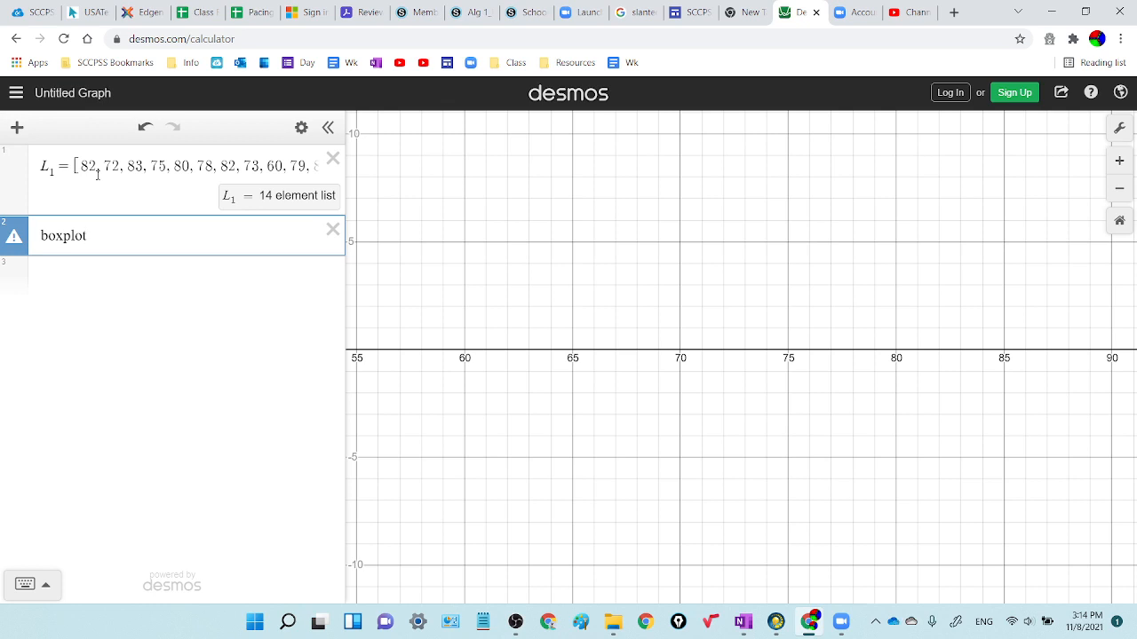
pyautogui.write('(')
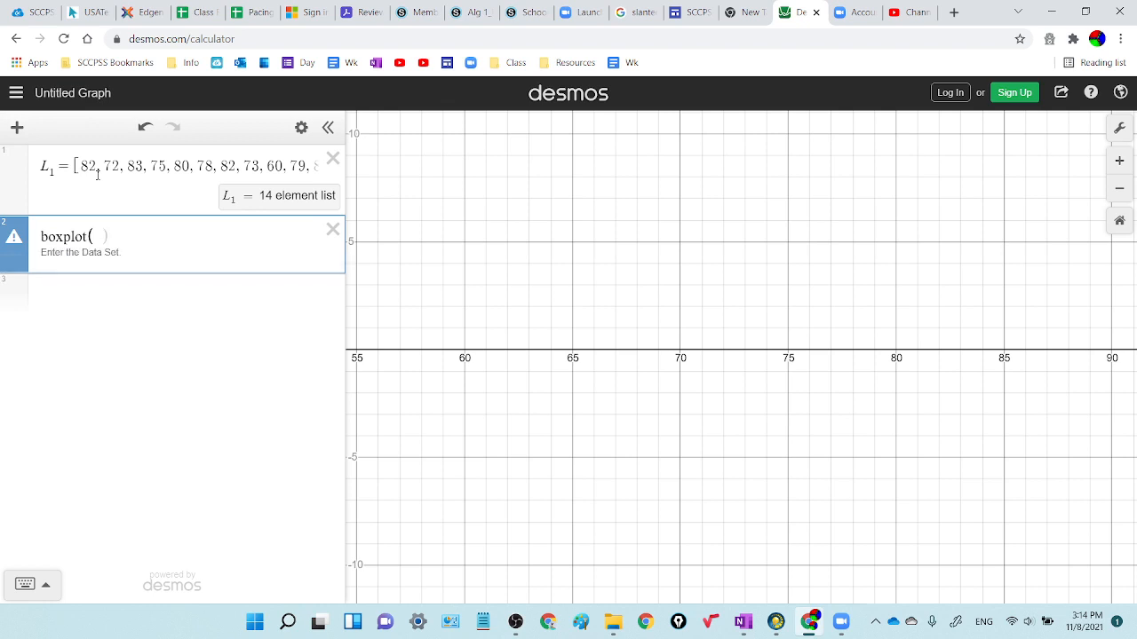
pyautogui.write('L')
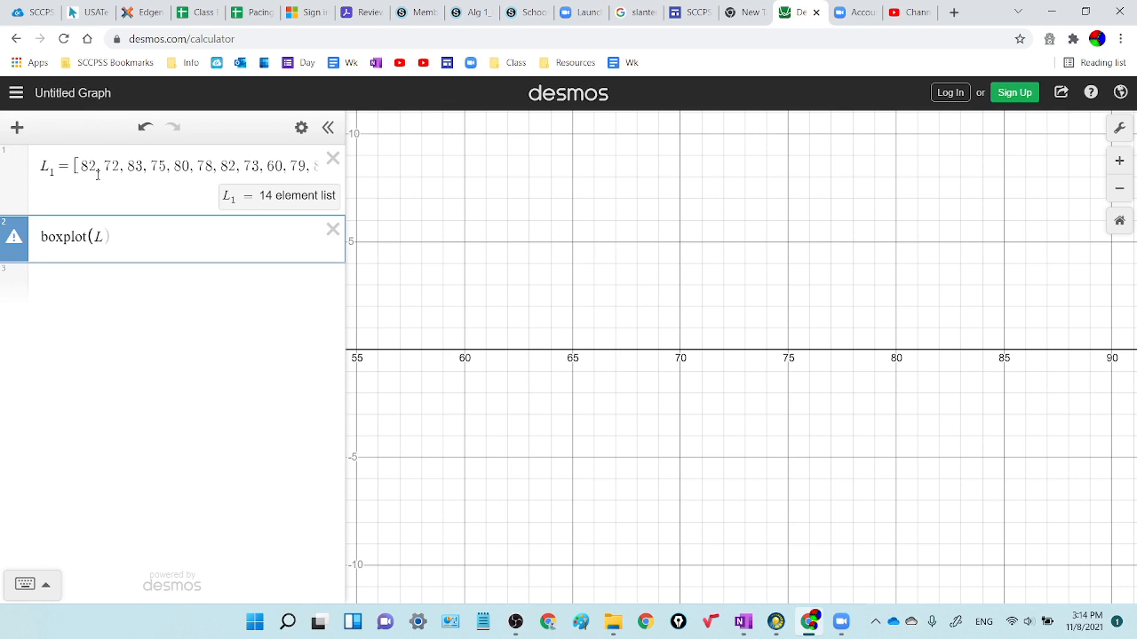
pyautogui.write('1)')
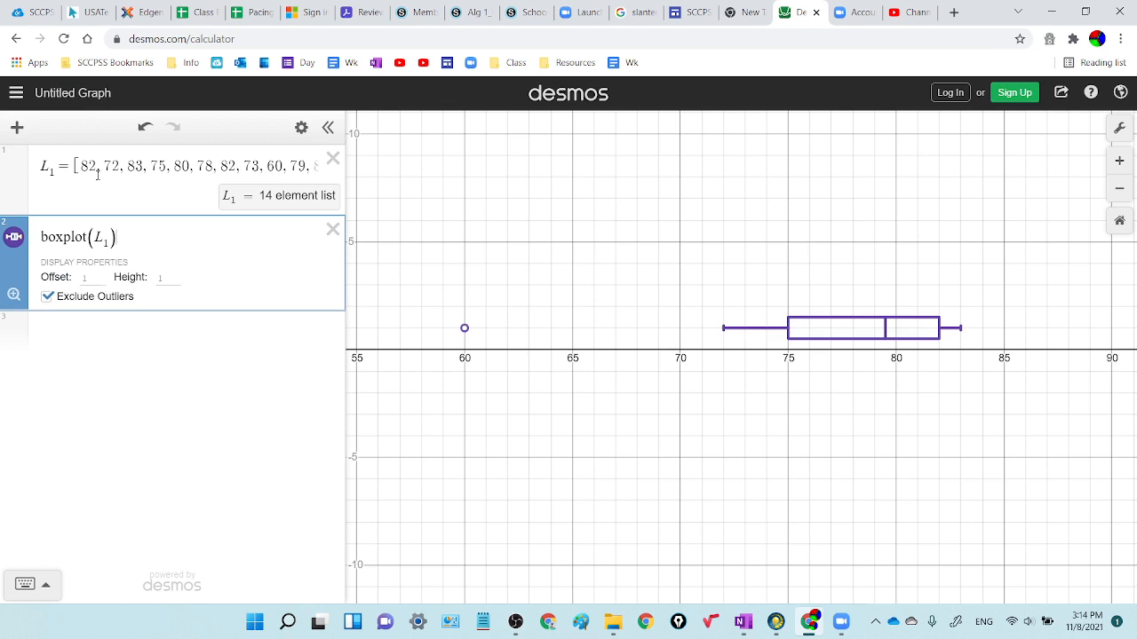
pyautogui.press('Return')
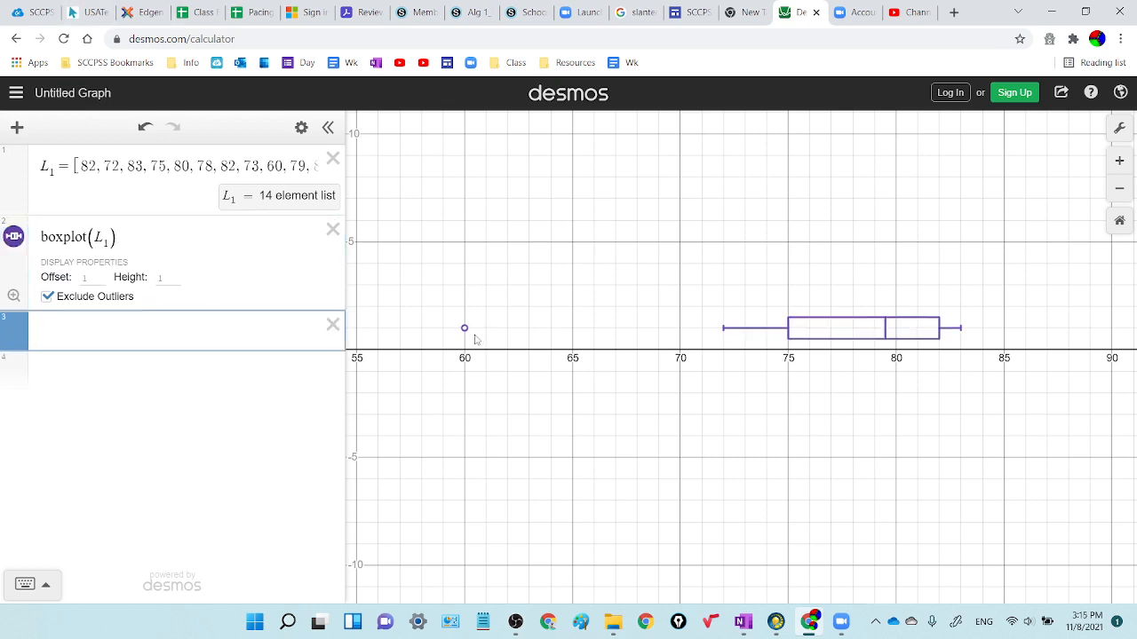
pyautogui.moveTo(474, 337); pyautogui.dragTo(1080, 299)
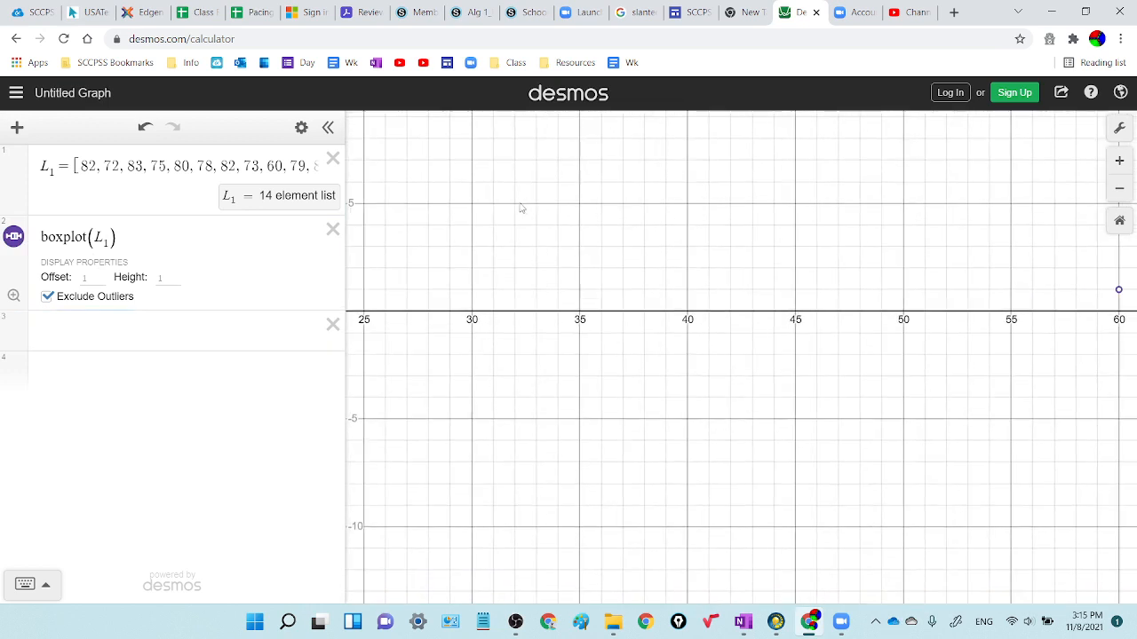
pyautogui.moveTo(457, 300); pyautogui.dragTo(1134, 329)
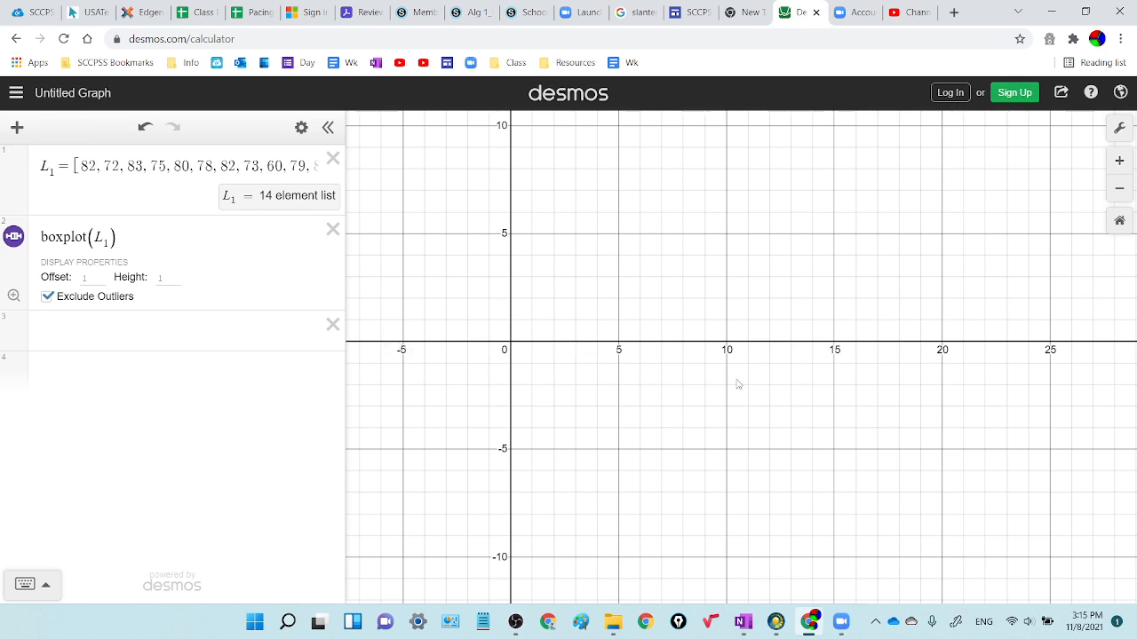
pyautogui.moveTo(470, 317); pyautogui.dragTo(545, 350)
pyautogui.moveTo(790, 346); pyautogui.dragTo(524, 322)
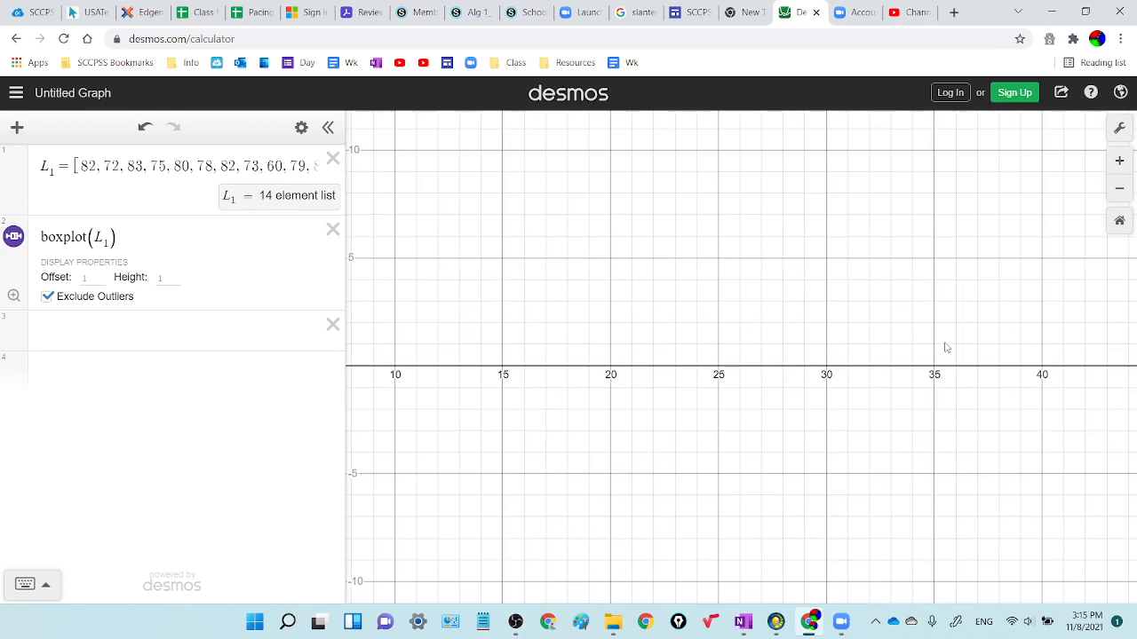
pyautogui.moveTo(944, 342); pyautogui.dragTo(663, 356)
pyautogui.moveTo(782, 343); pyautogui.dragTo(344, 341)
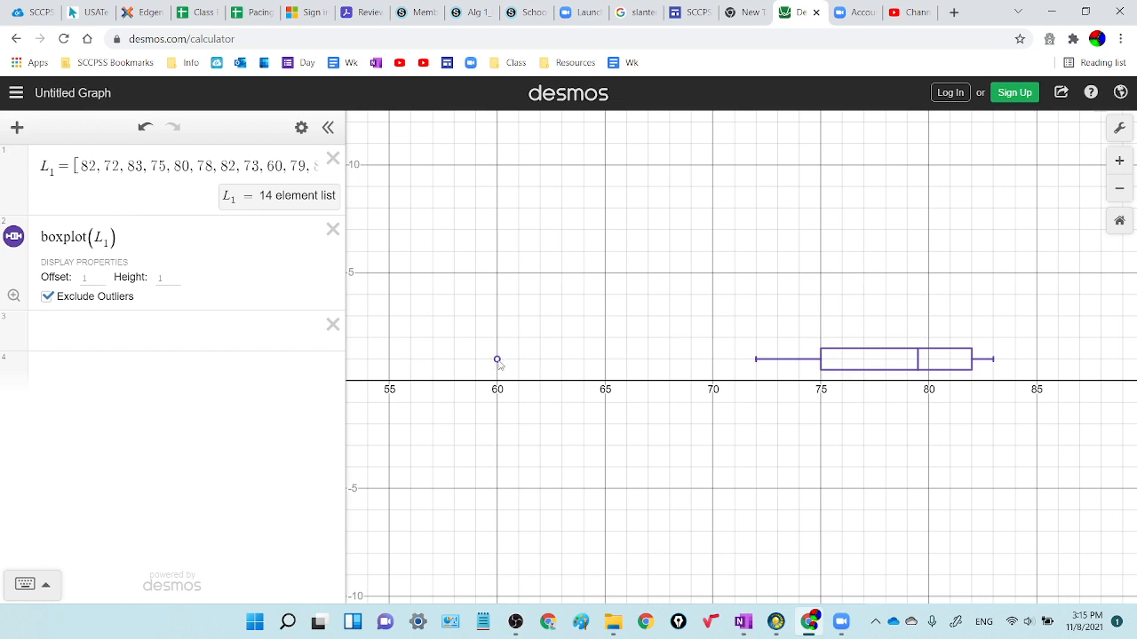
# Step: Turn off Exclude Outliers for the box plot of L_1
pyautogui.click(48, 299)
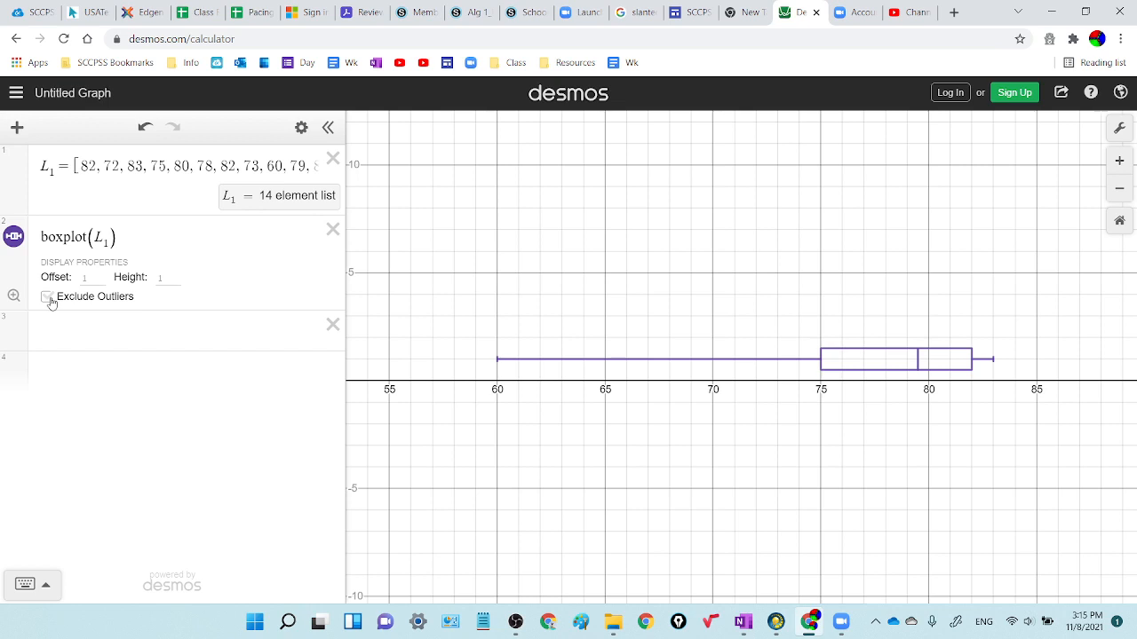
pyautogui.click(49, 298)
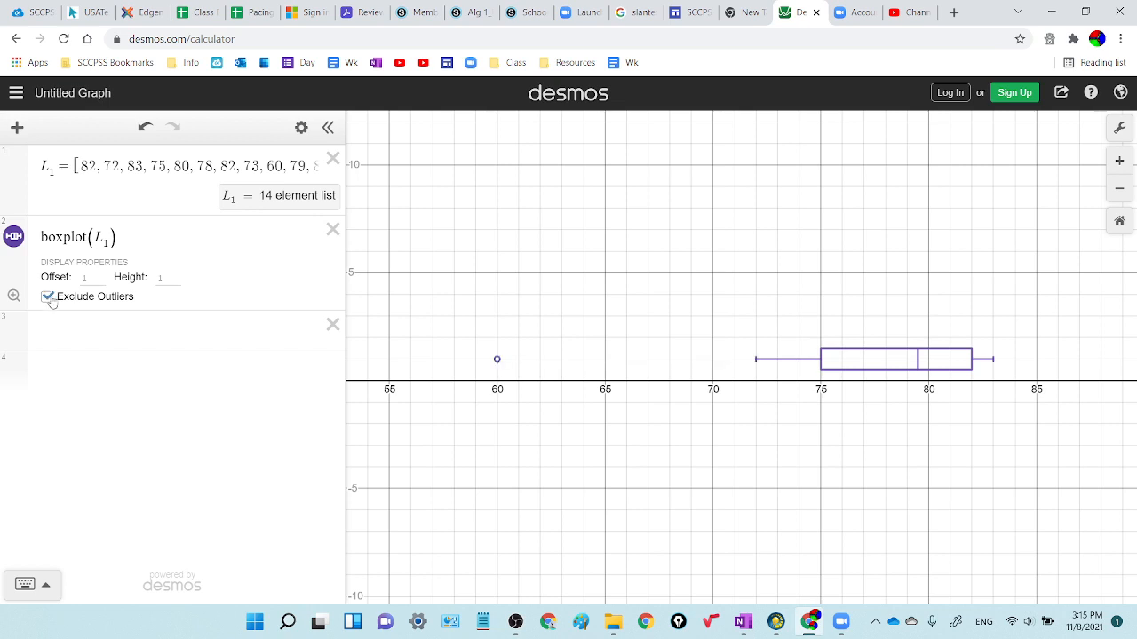
pyautogui.click(48, 297)
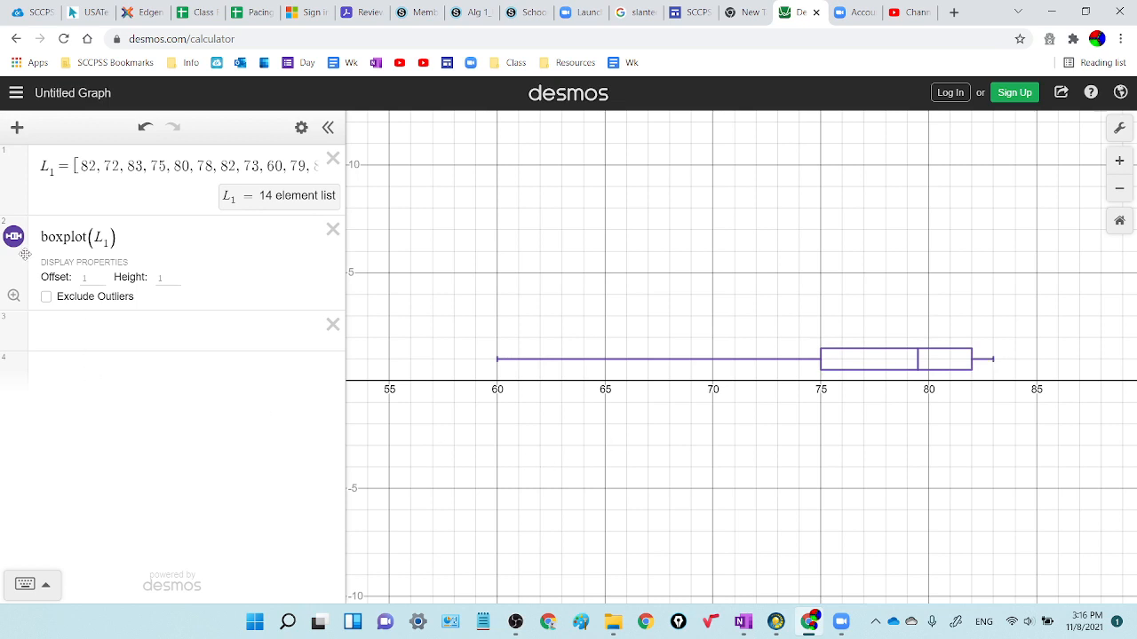
# Step: Graph a histogram of the temperature list with the expression histogram(L_1) on the third line
pyautogui.click(57, 339)
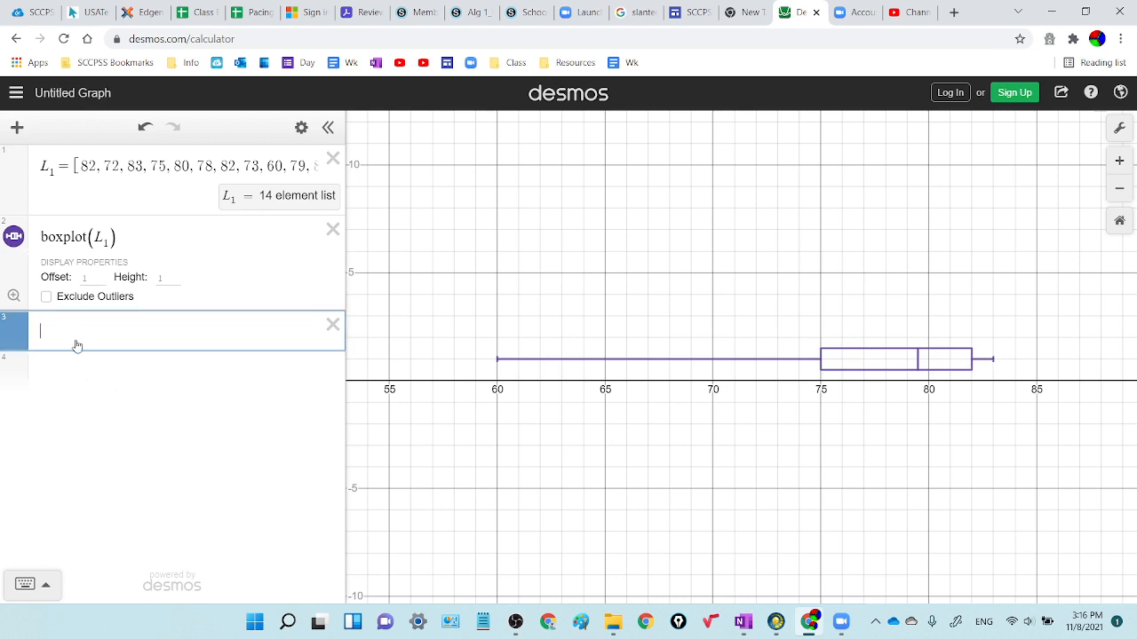
pyautogui.write('histogra')
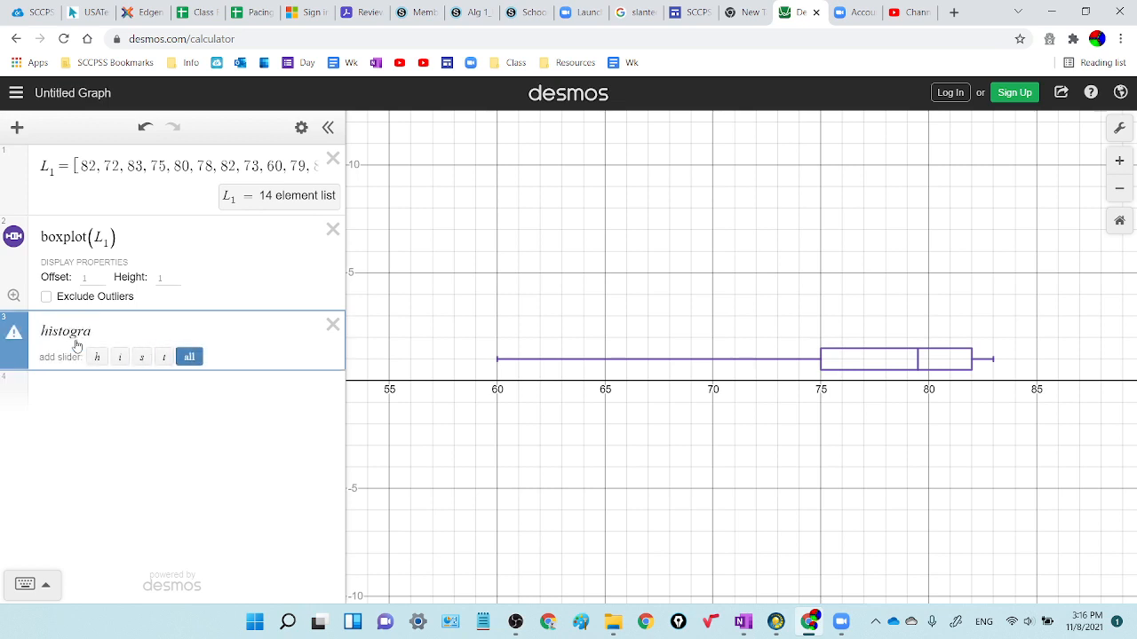
pyautogui.write('m')
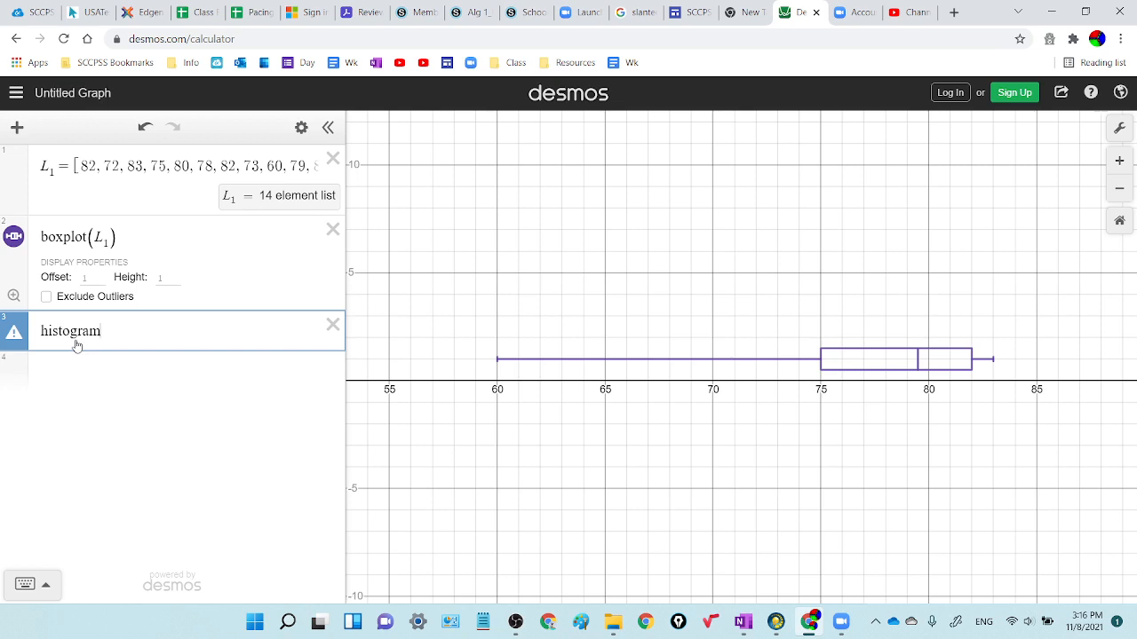
pyautogui.write('(')
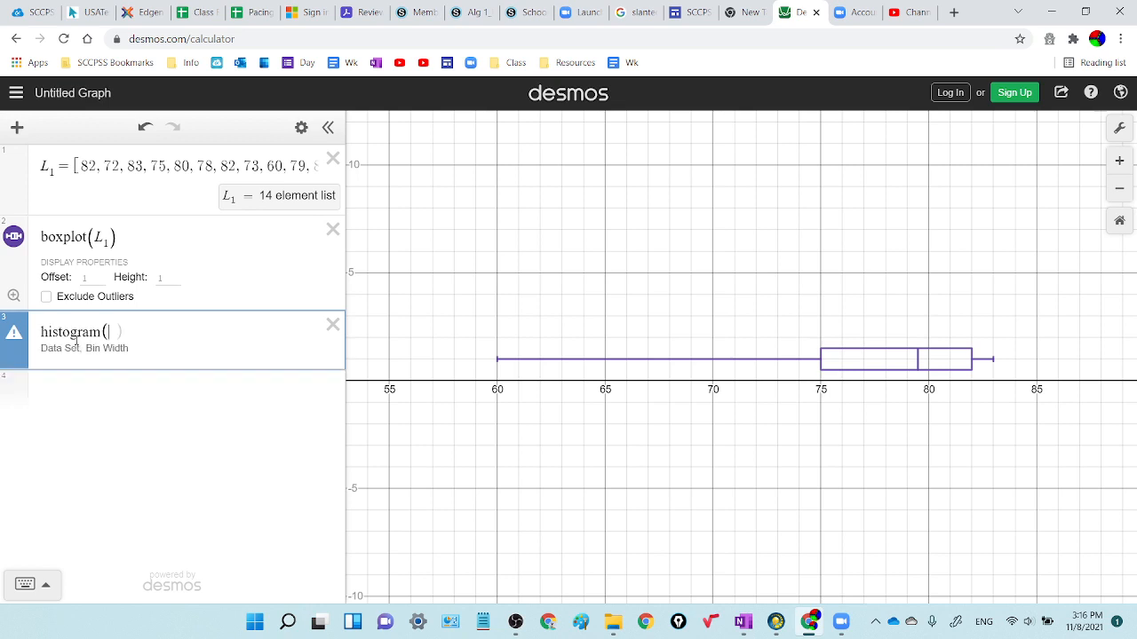
pyautogui.write('L1')
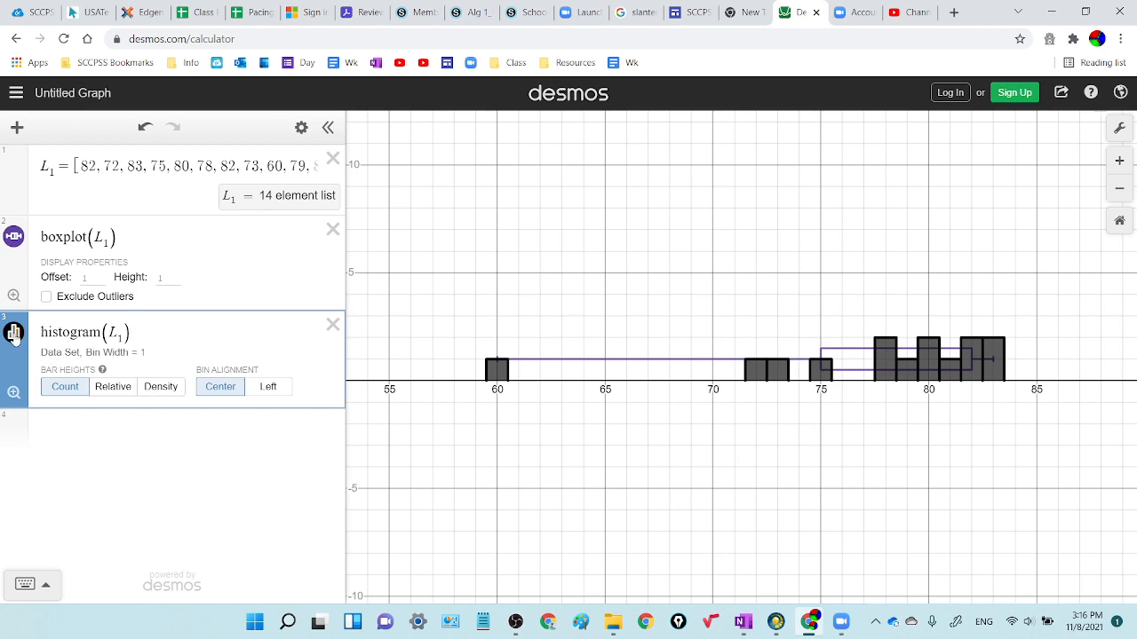
# Step: Toggle the histogram and box plot to compare them on the graph, ending with both plots hidden
pyautogui.click(13, 334)
pyautogui.click(13, 336)
pyautogui.click(15, 335)
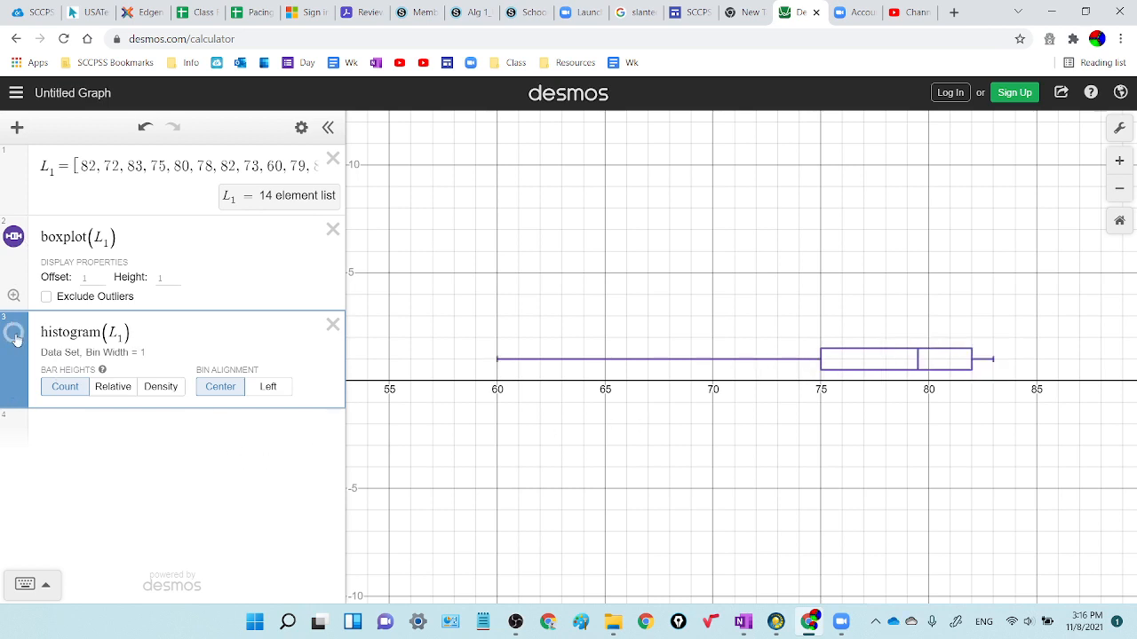
pyautogui.click(15, 335)
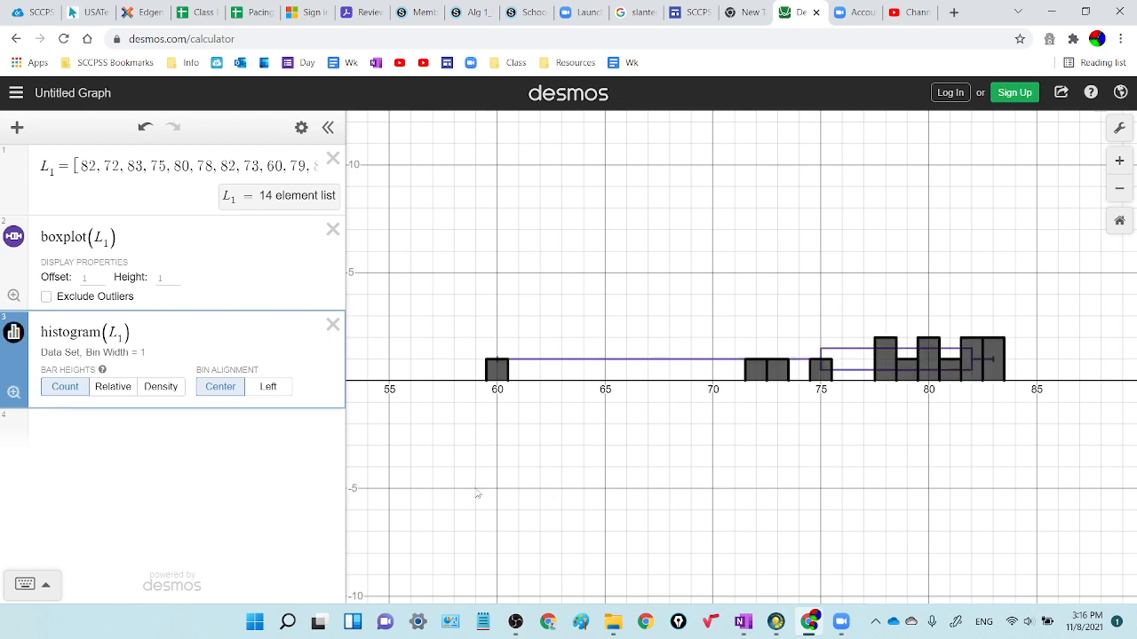
pyautogui.click(13, 237)
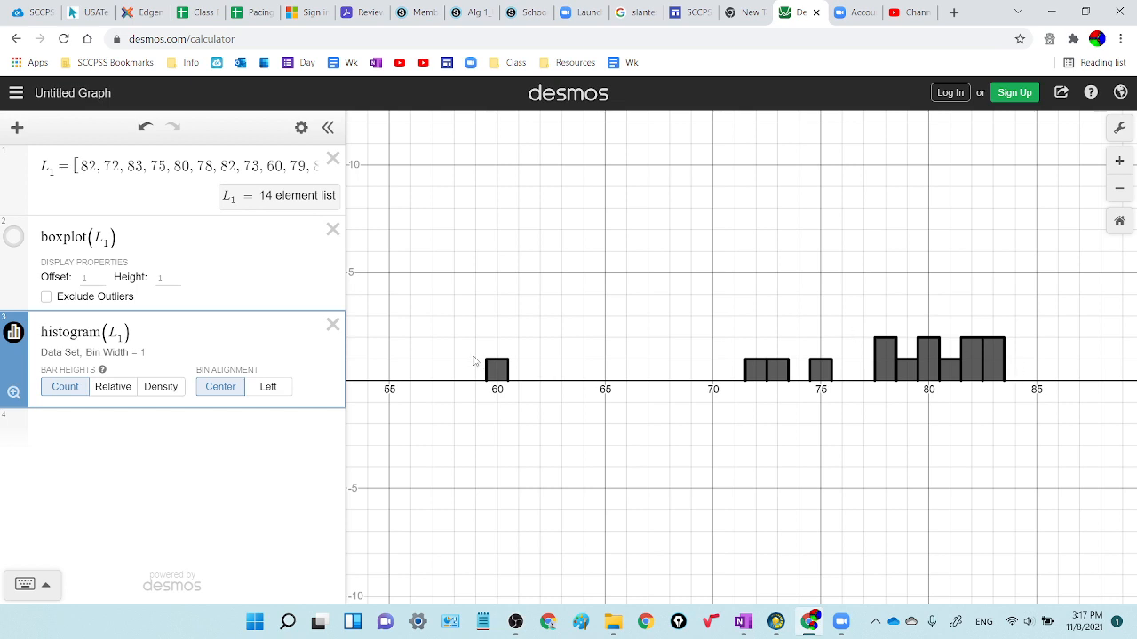
pyautogui.click(14, 238)
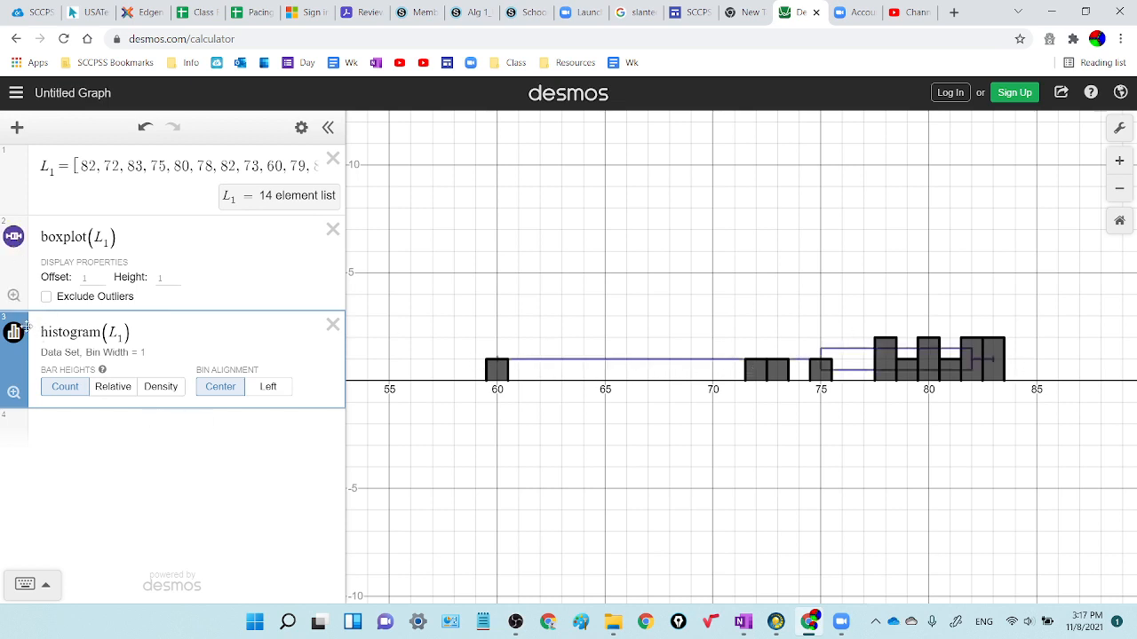
pyautogui.click(13, 237)
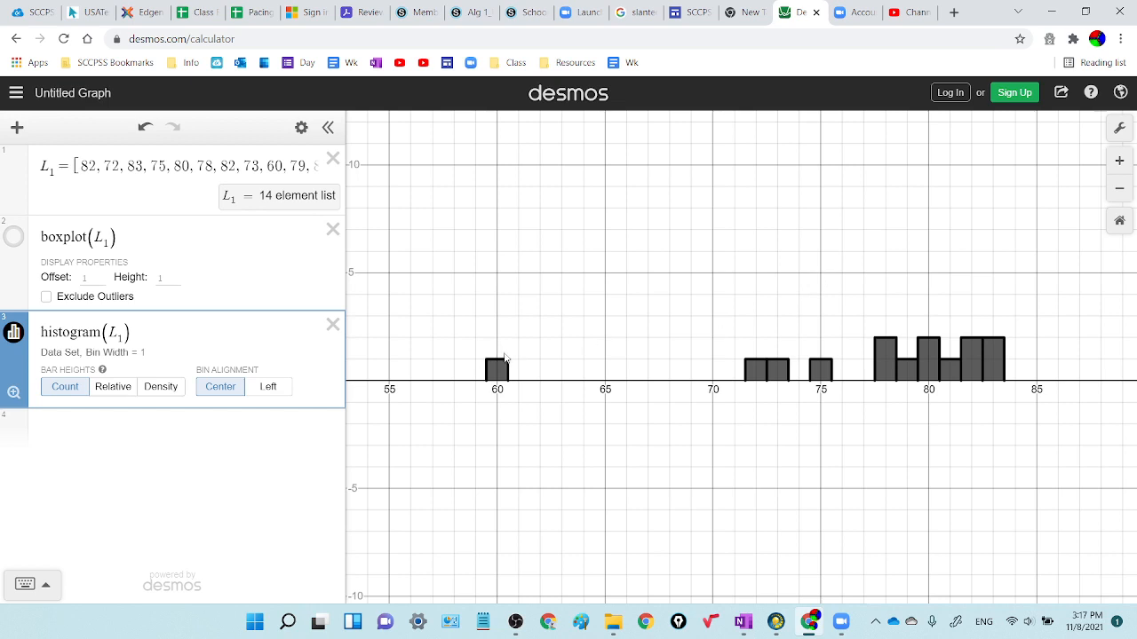
pyautogui.click(15, 340)
# Step: Graph a dot plot of the temperature list with the expression dotplot(L_1) on the fourth line
pyautogui.click(65, 440)
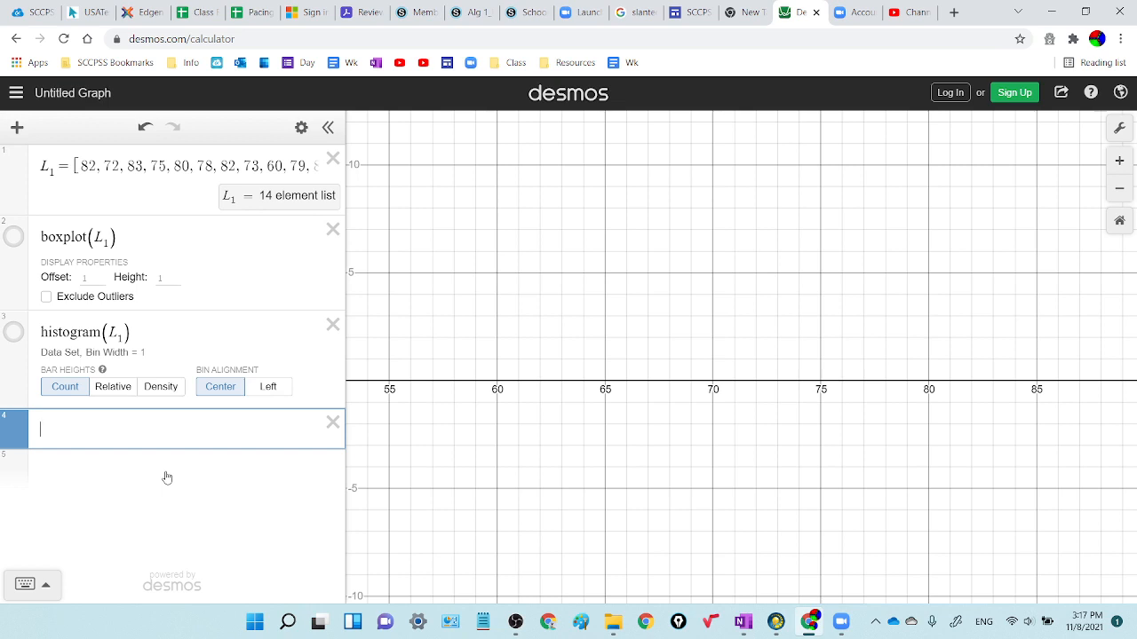
pyautogui.write('dotplot(')
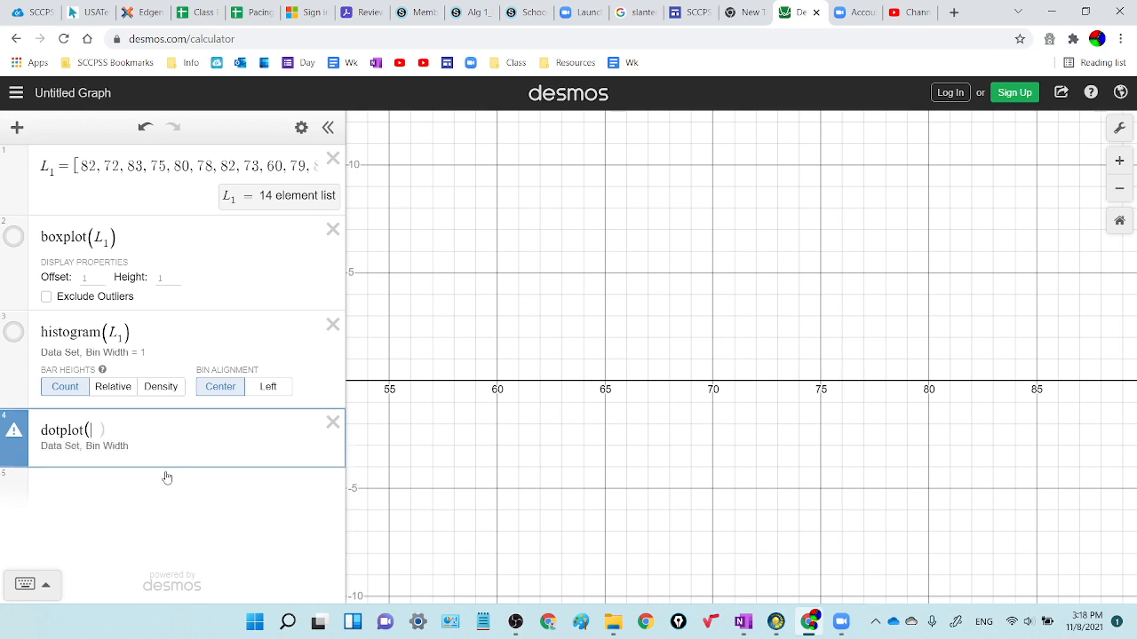
pyautogui.write('L_')
pyautogui.write('1')
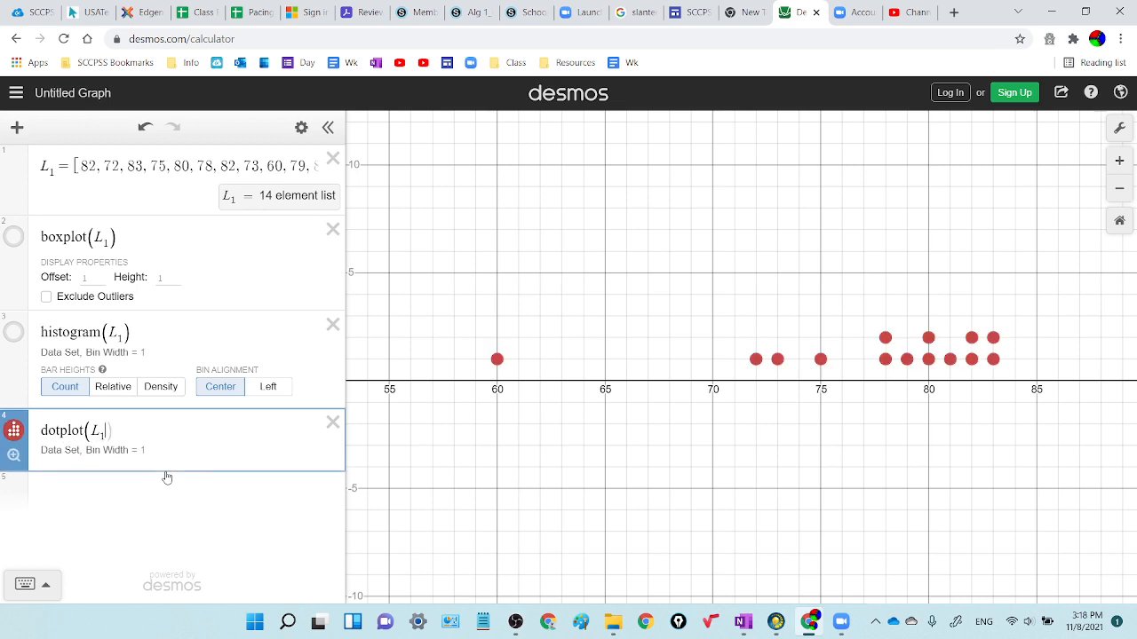
pyautogui.write(')')
# Step: Hide the dot plot and show the box plot on the graph again
pyautogui.click(17, 435)
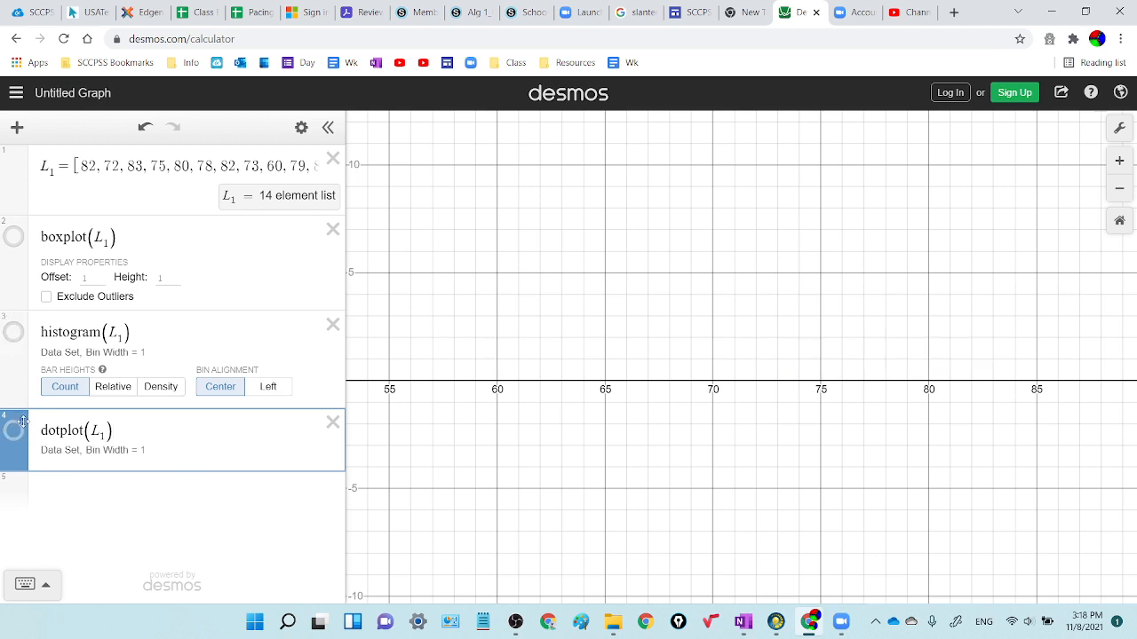
pyautogui.click(12, 238)
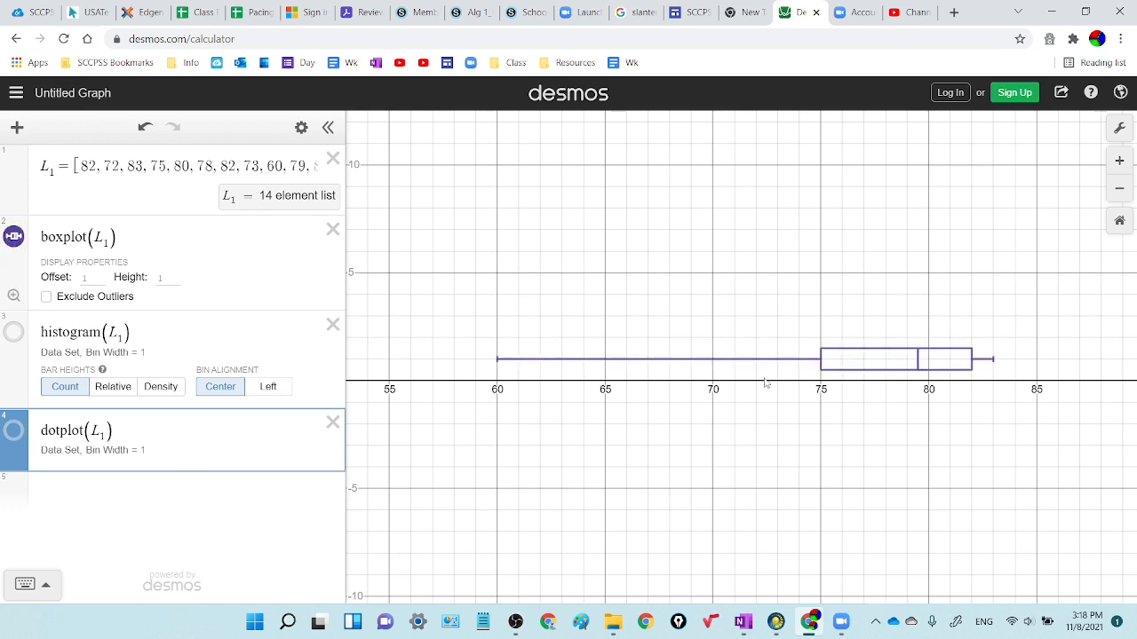